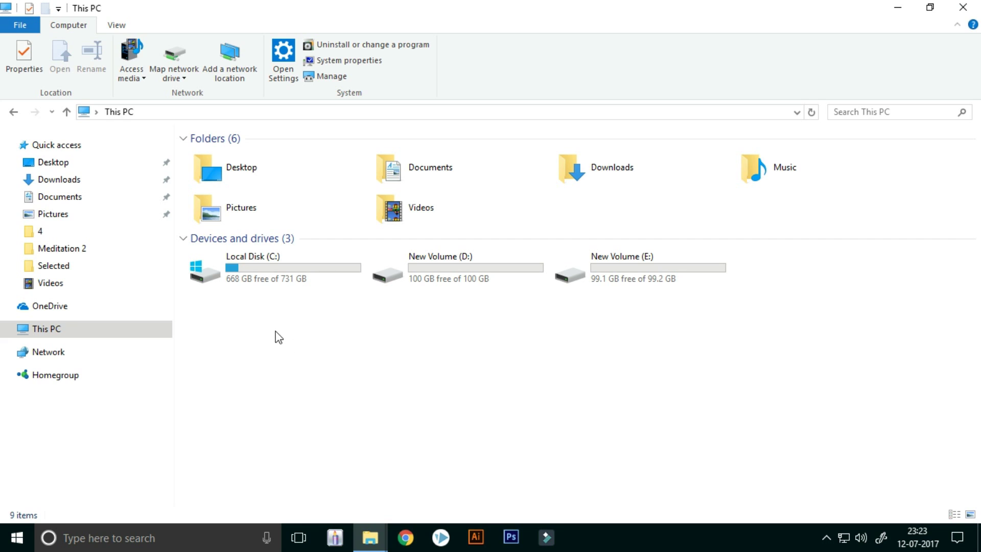
- Inspect the C:, D: and E: drives in This PC by selecting each in turn
{"action": "left_click", "coordinate": [307, 282]}
{"action": "left_click", "coordinate": [491, 280]}
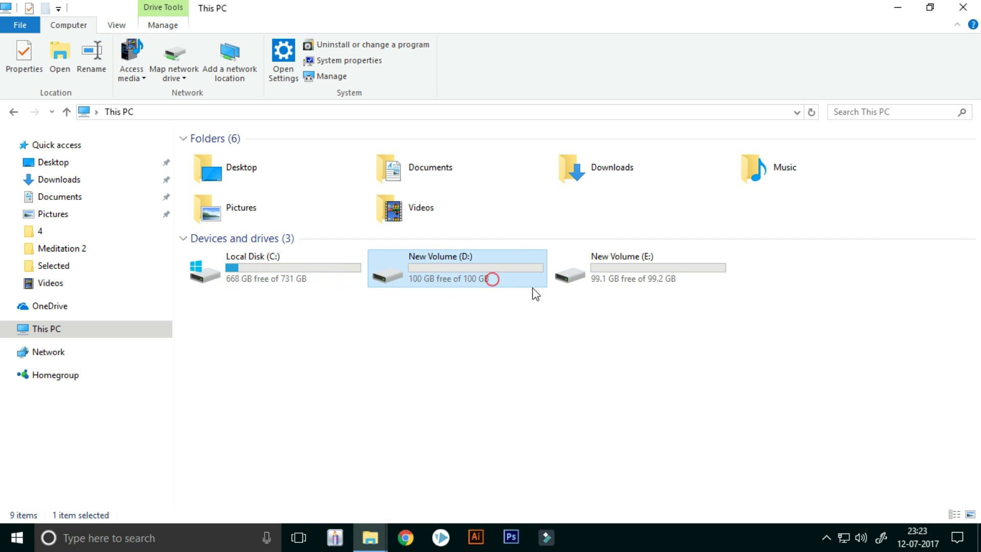
{"action": "left_click", "coordinate": [617, 285]}
{"action": "left_click", "coordinate": [576, 363]}
{"action": "left_click_drag", "start_coordinate": [327, 334], "coordinate": [663, 274]}
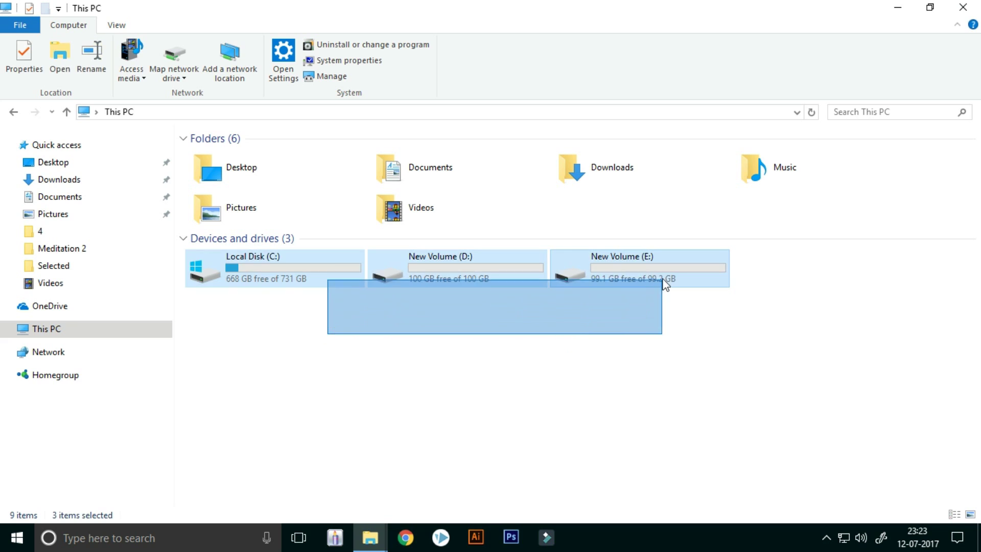
{"action": "left_click", "coordinate": [673, 394]}
{"action": "left_click", "coordinate": [301, 282]}
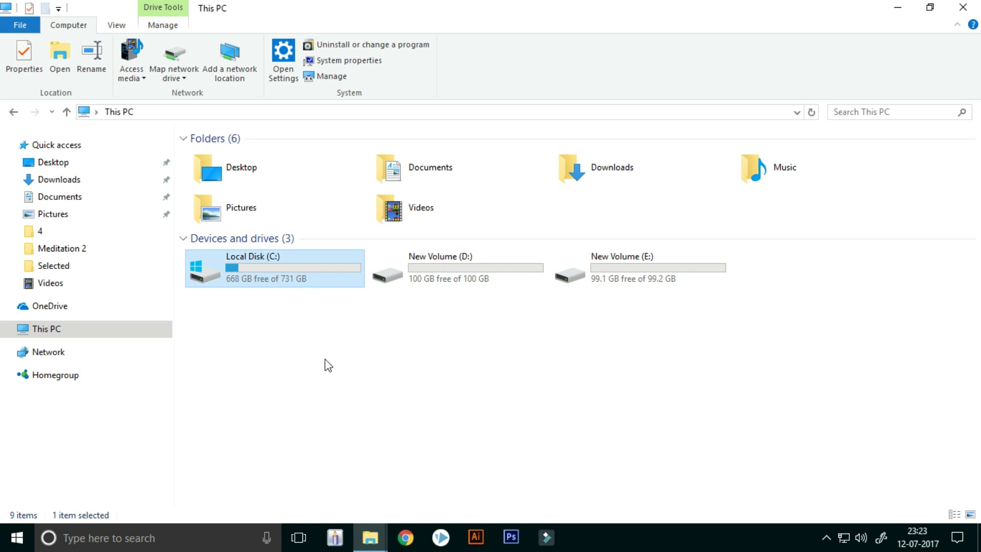
{"action": "left_click", "coordinate": [243, 342]}
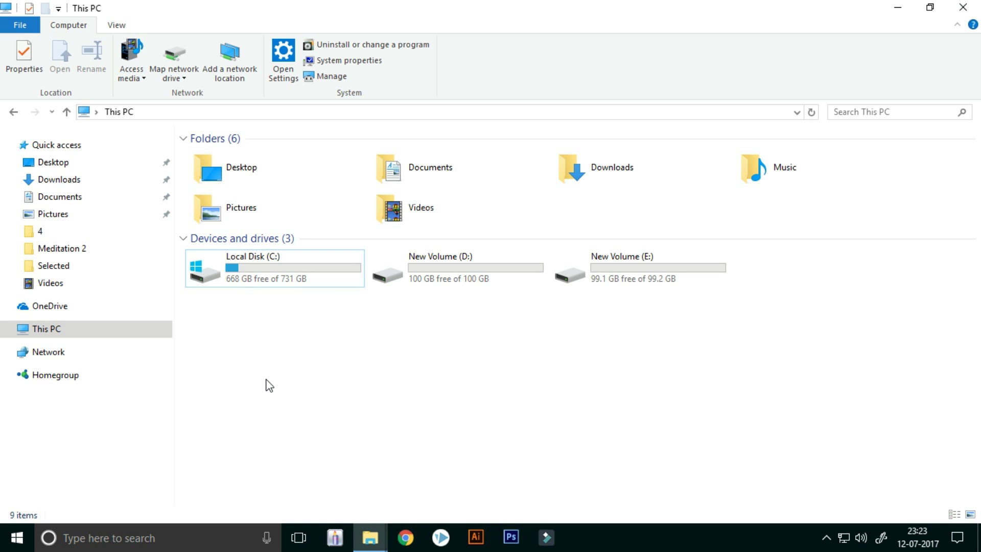
{"action": "left_click", "coordinate": [257, 279]}
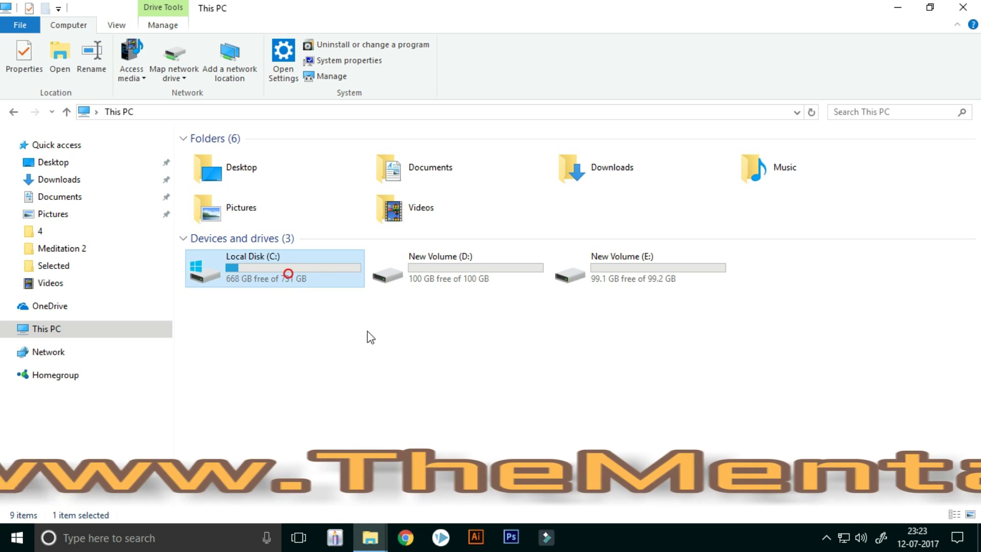
{"action": "left_click", "coordinate": [270, 327]}
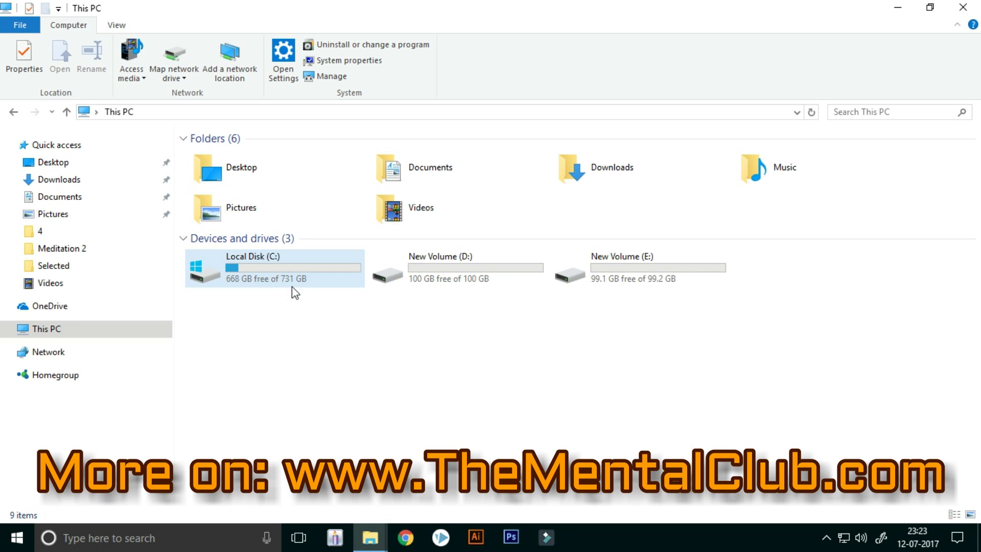
{"action": "mouse_move", "coordinate": [458, 267]}
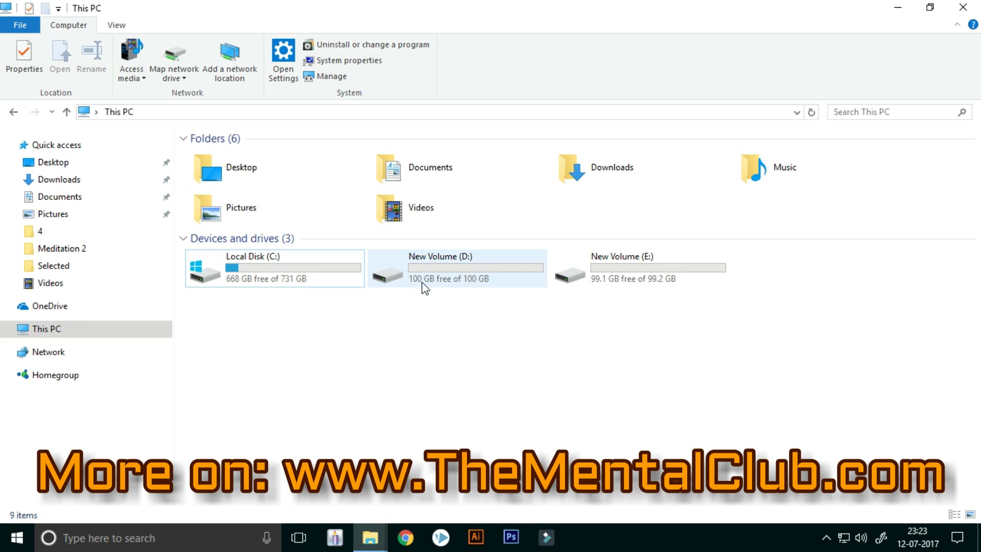
{"action": "left_click", "coordinate": [299, 276]}
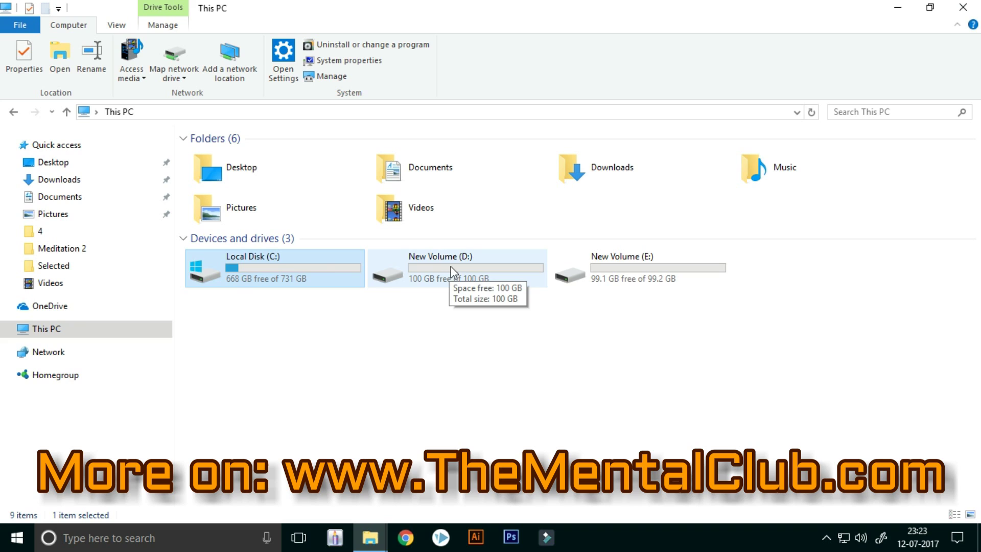
{"action": "left_click", "coordinate": [443, 277]}
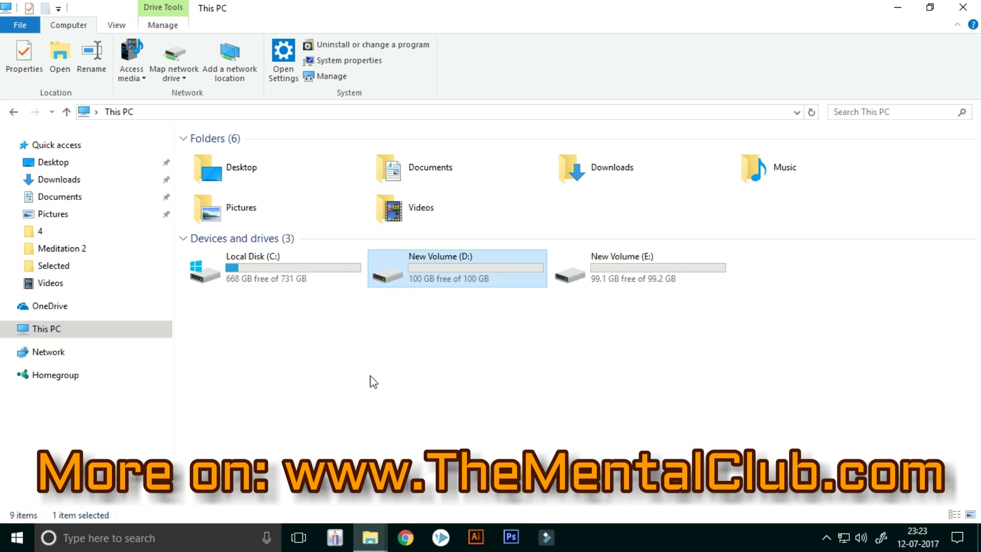
{"action": "left_click", "coordinate": [380, 387]}
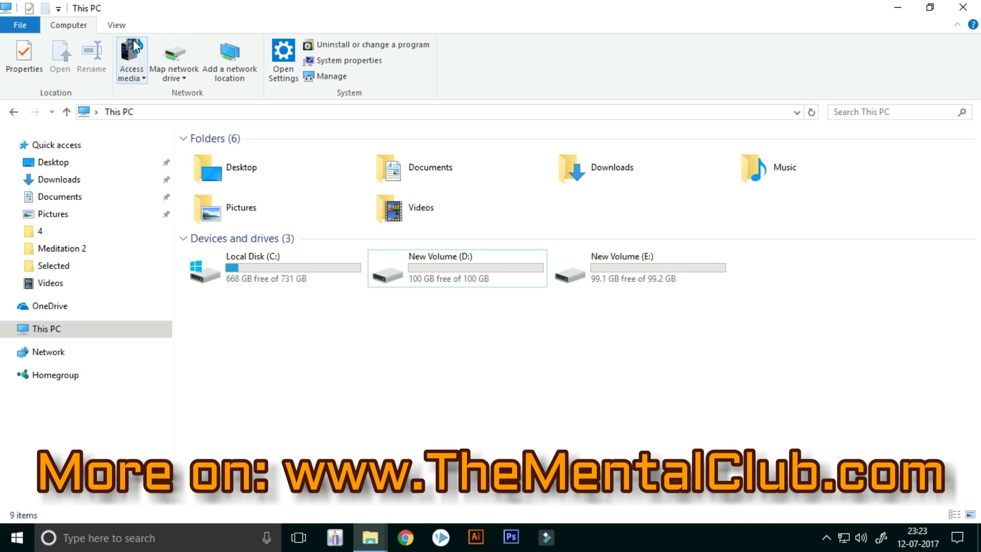
- Open Computer Management for this PC and switch to Disk Management
{"action": "left_click", "coordinate": [329, 77]}
{"action": "left_click_drag", "start_coordinate": [284, 26], "coordinate": [431, 47]}
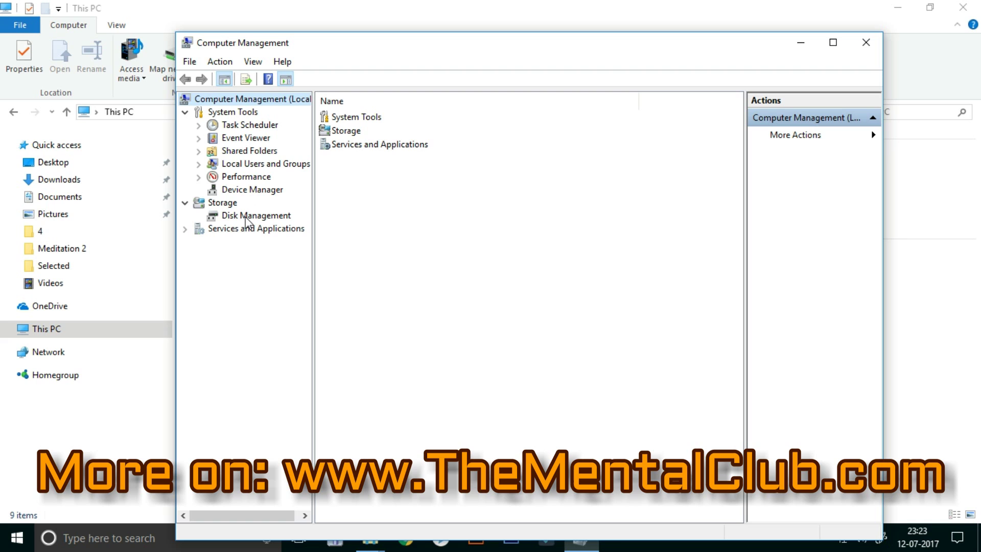
{"action": "left_click", "coordinate": [246, 217]}
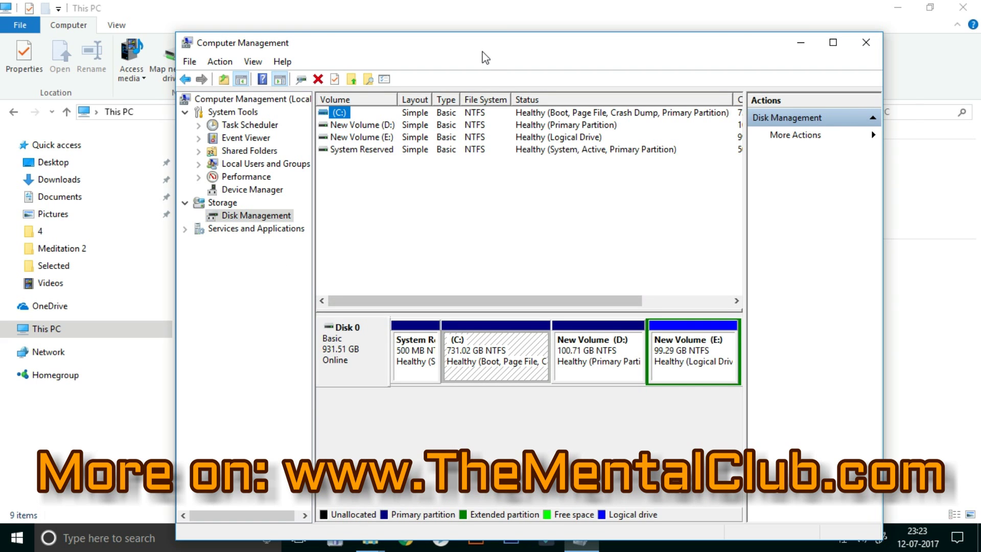
{"action": "left_click_drag", "start_coordinate": [482, 51], "coordinate": [460, 49]}
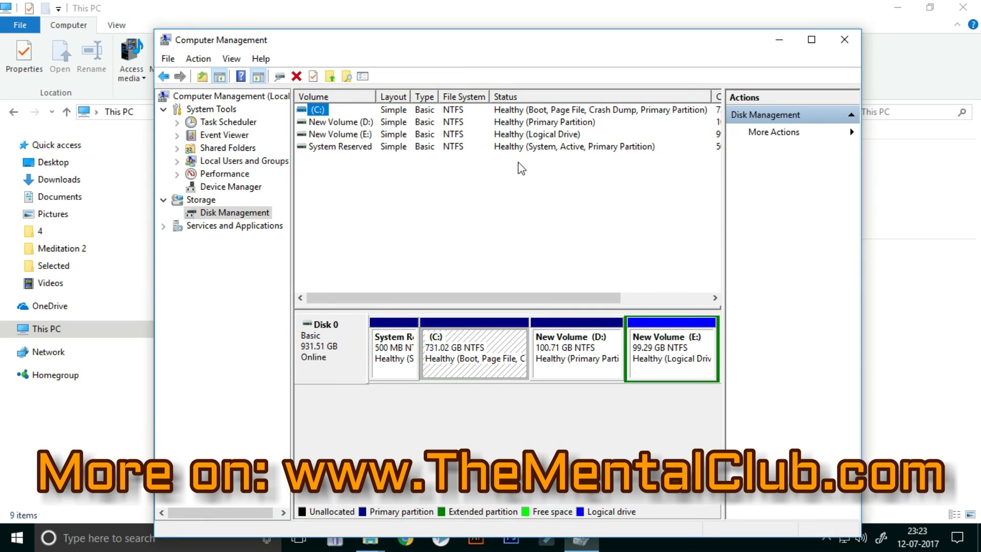
- Compare Disk 0's partitions: C: at 731.02 GB, D: at 100.71 GB, and E:
{"action": "left_click", "coordinate": [503, 352]}
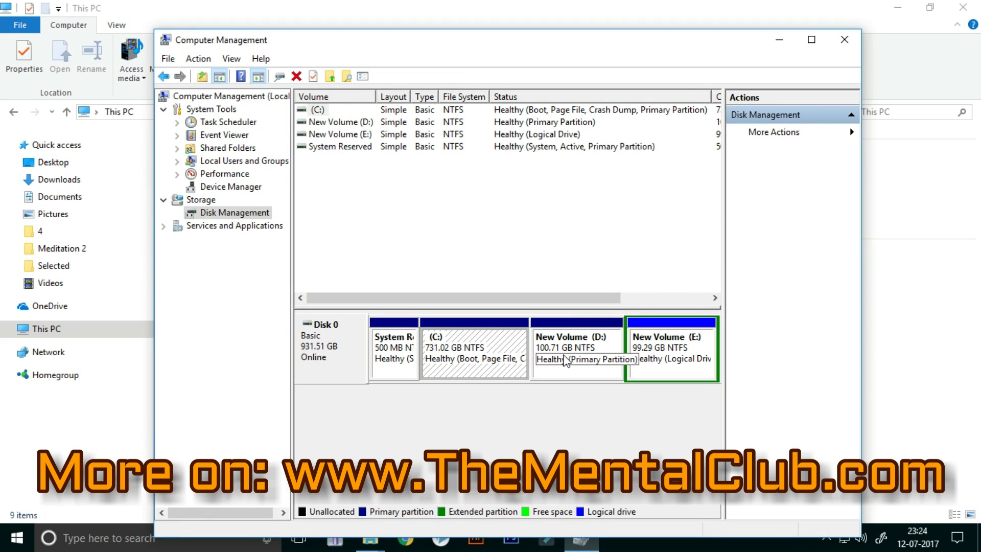
{"action": "left_click", "coordinate": [565, 360]}
{"action": "left_click", "coordinate": [507, 359]}
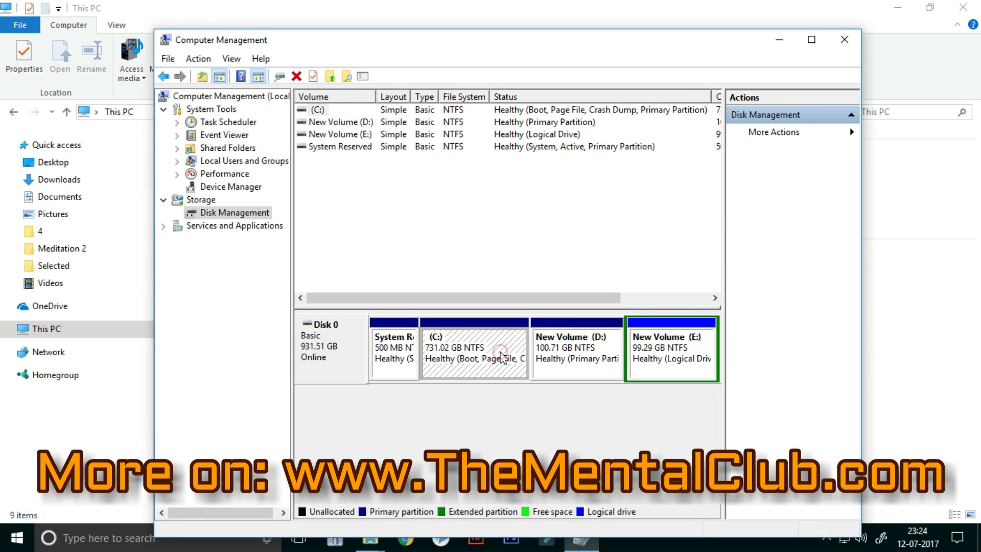
{"action": "left_click", "coordinate": [569, 361]}
{"action": "left_click", "coordinate": [490, 357]}
{"action": "left_click", "coordinate": [543, 360]}
{"action": "left_click", "coordinate": [505, 358]}
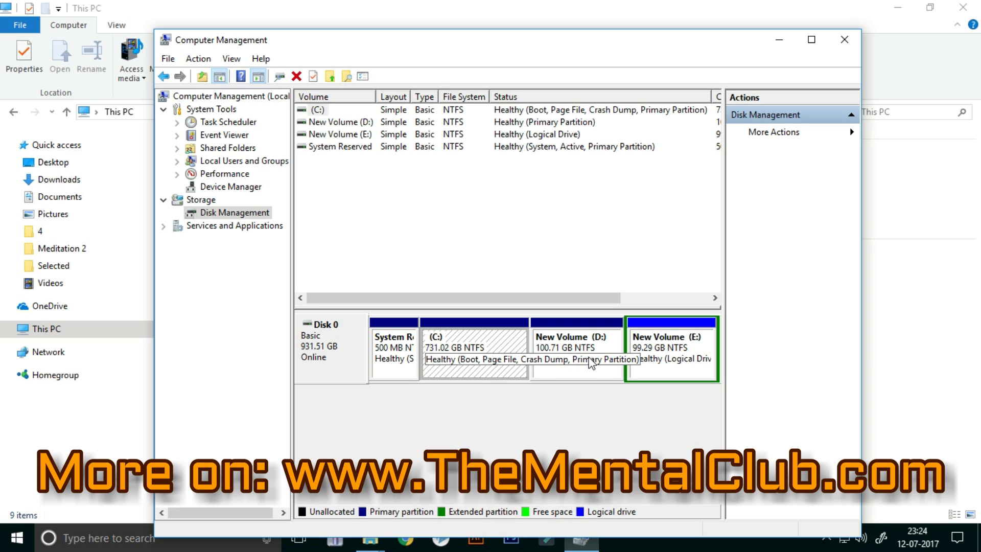
{"action": "left_click", "coordinate": [570, 352]}
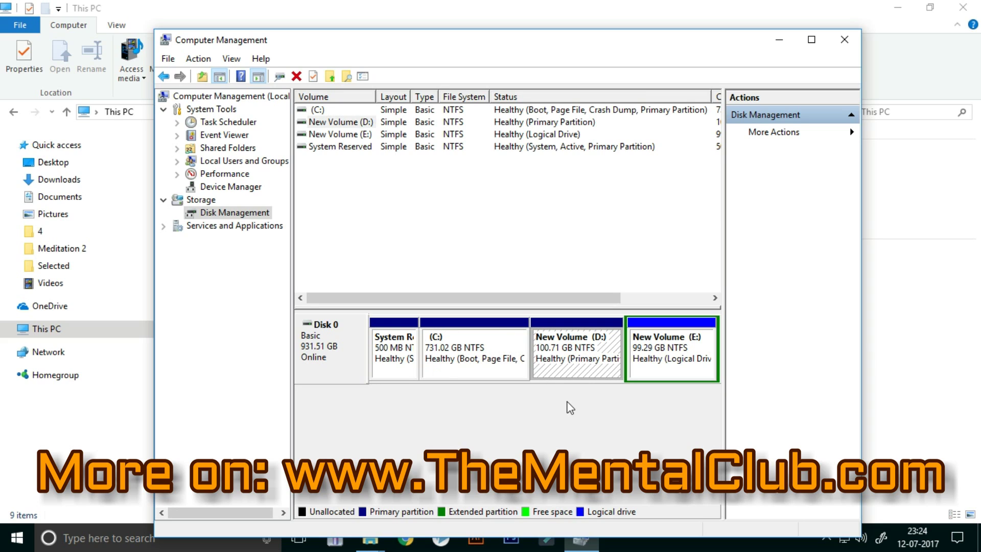
{"action": "left_click", "coordinate": [493, 372]}
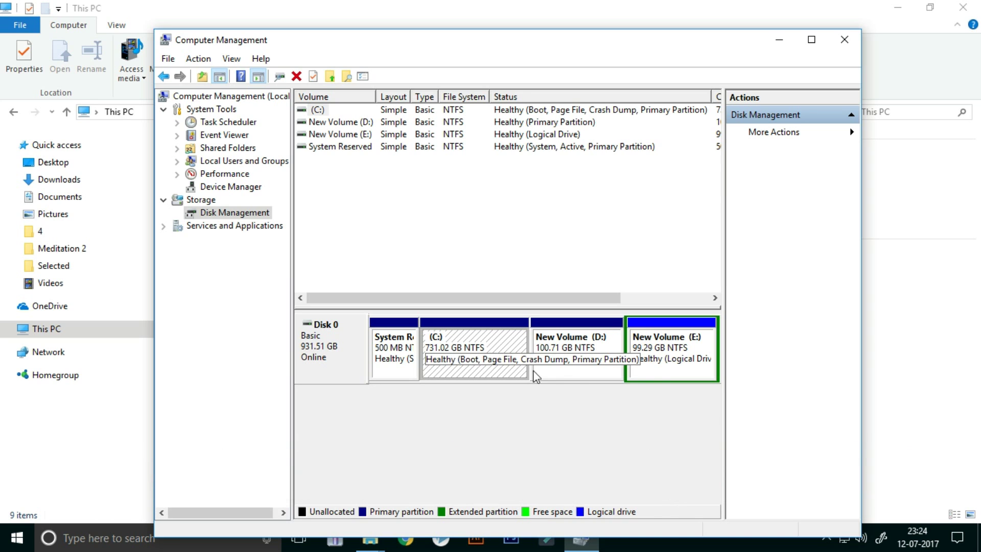
{"action": "left_click", "coordinate": [678, 351]}
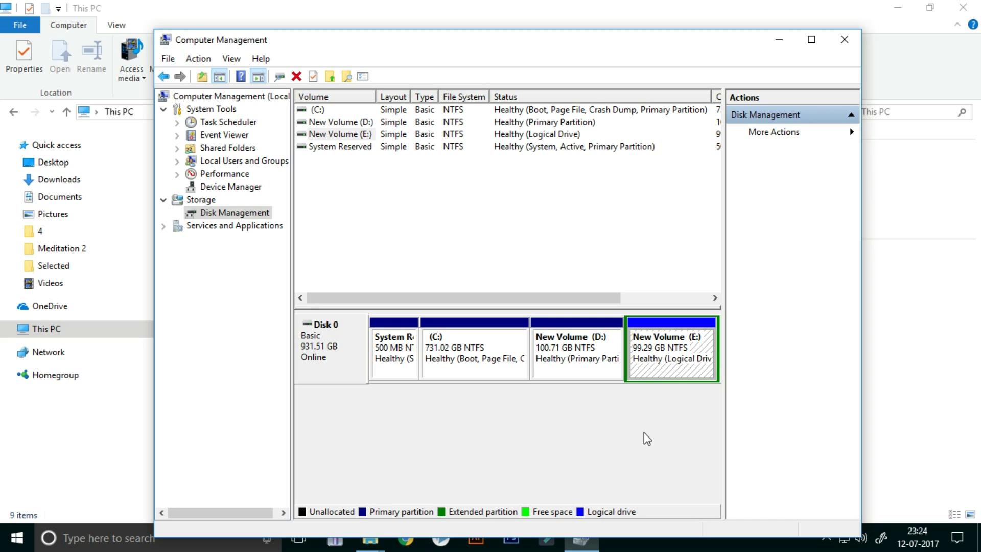
{"action": "left_click", "coordinate": [474, 373]}
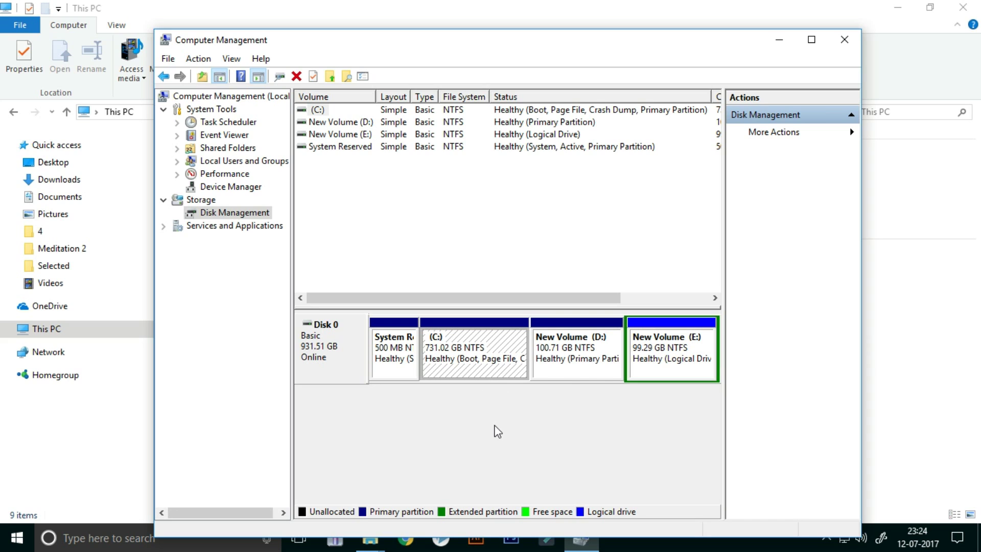
{"action": "left_click", "coordinate": [586, 365]}
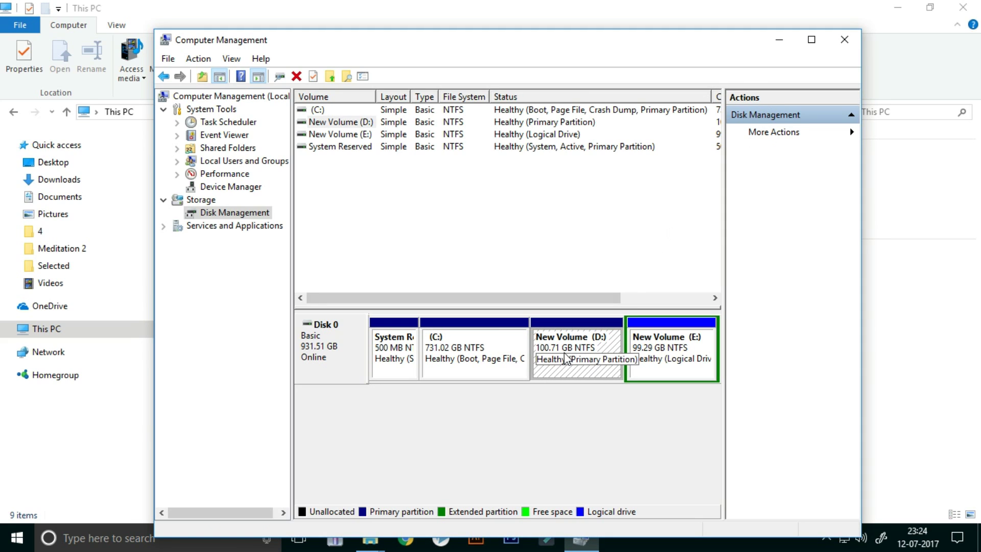
- Check New Volume (D:) in This PC, then return to Computer Management
{"action": "left_click", "coordinate": [779, 45]}
{"action": "left_click", "coordinate": [460, 273]}
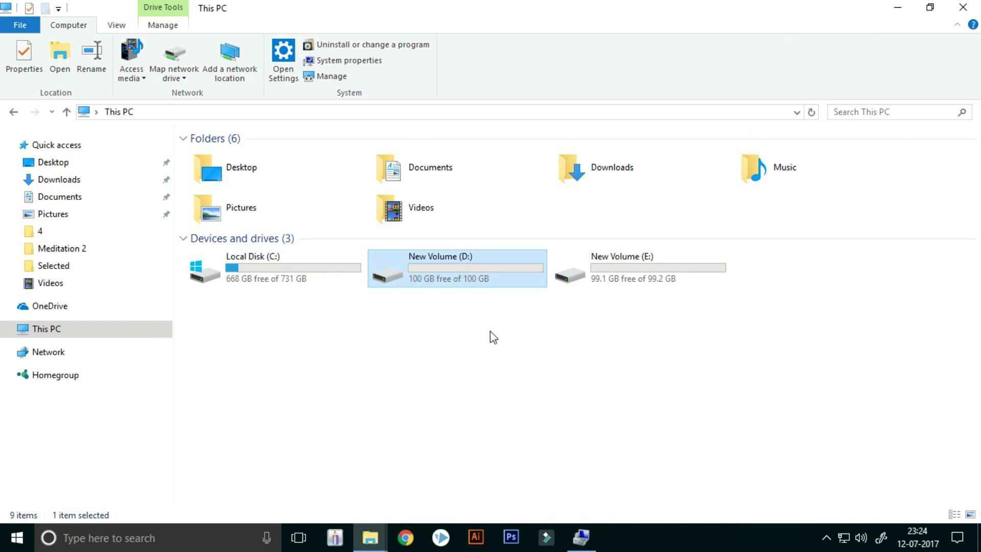
{"action": "left_click", "coordinate": [581, 537]}
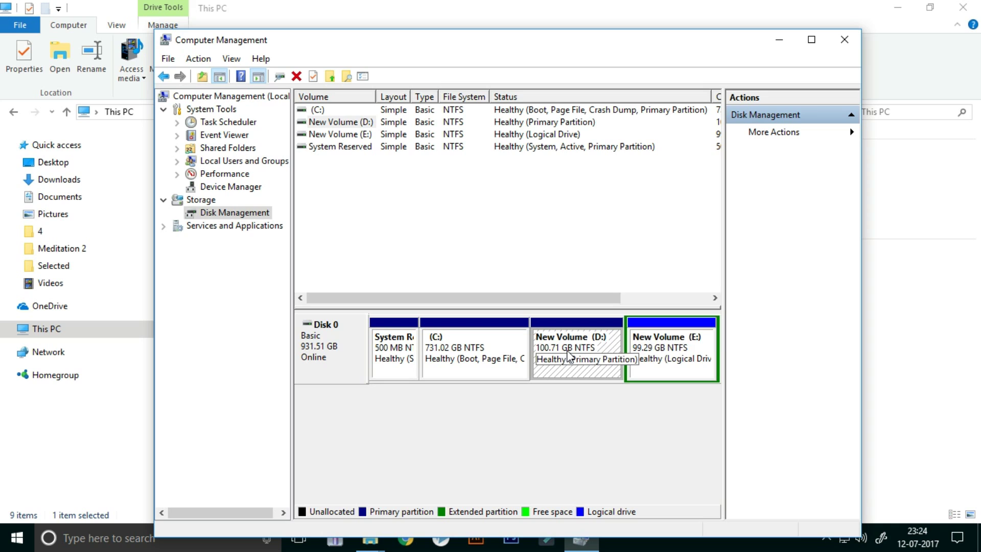
- Delete New Volume (D:), leaving 100.71 GB unallocated beside the 731.02 GB C: partition
{"action": "right_click", "coordinate": [569, 355]}
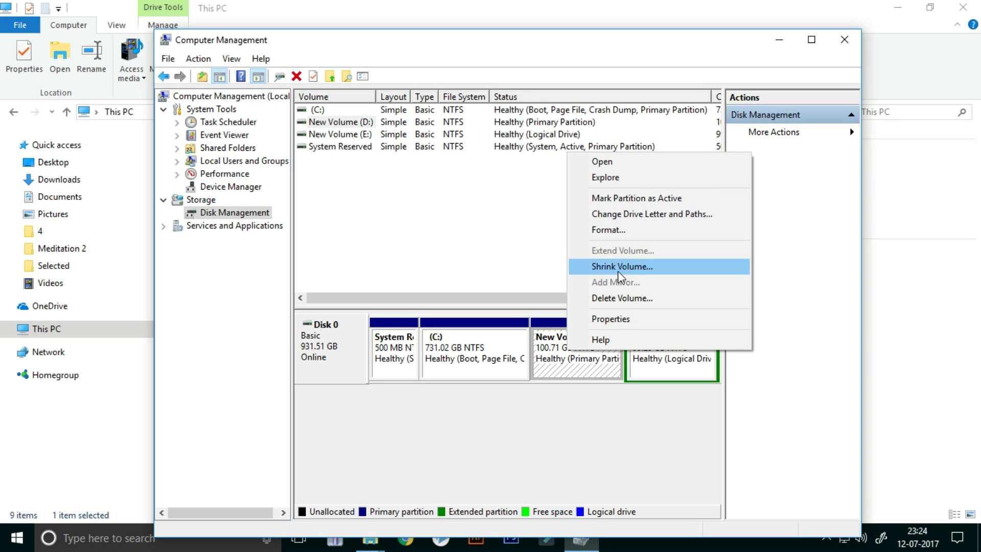
{"action": "left_click", "coordinate": [622, 299]}
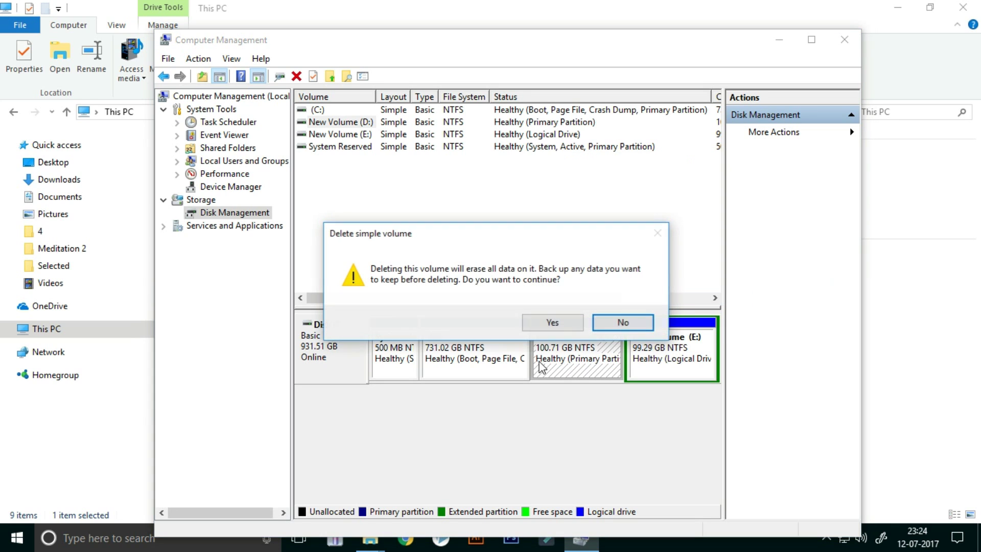
{"action": "left_click", "coordinate": [552, 323]}
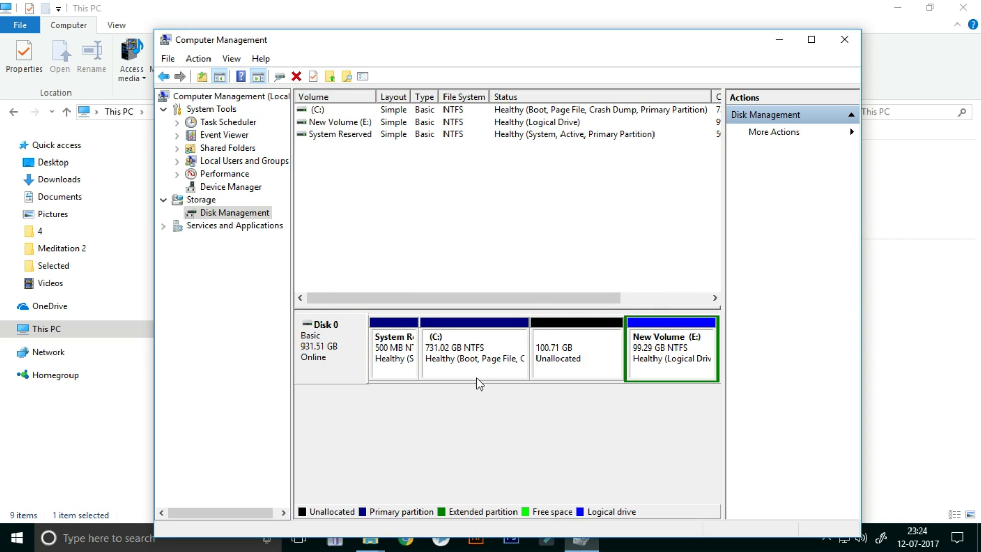
{"action": "left_click", "coordinate": [571, 364]}
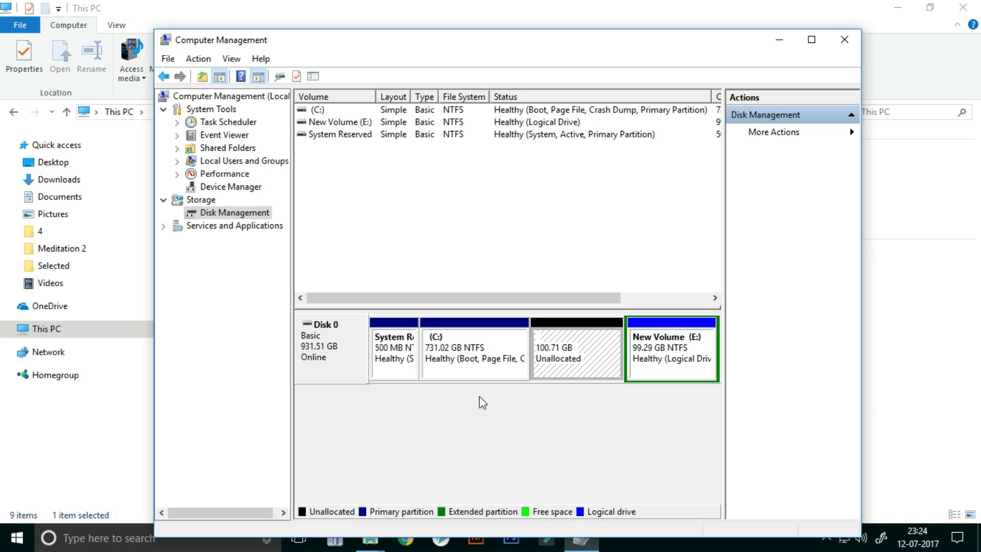
{"action": "left_click", "coordinate": [460, 360]}
{"action": "right_click", "coordinate": [459, 360]}
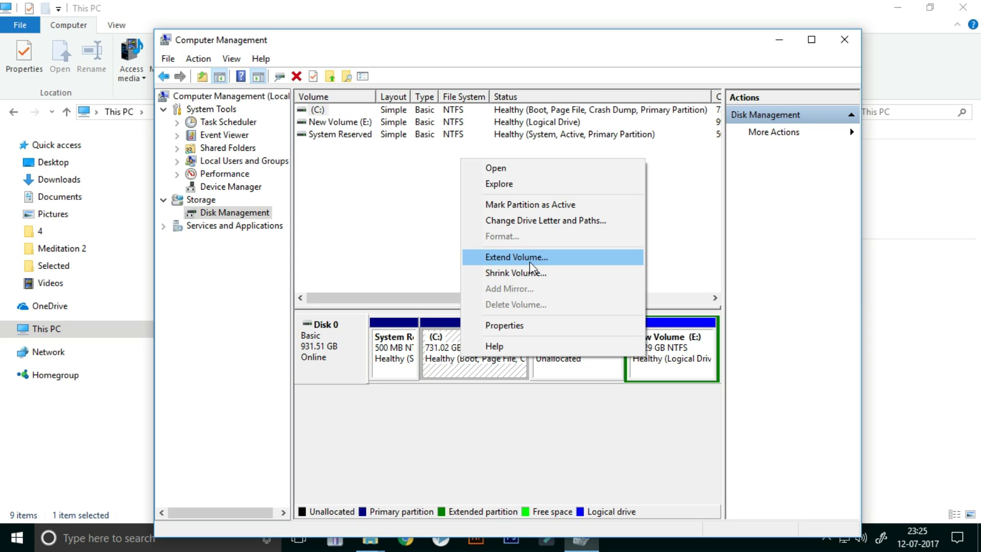
{"action": "left_click", "coordinate": [473, 370]}
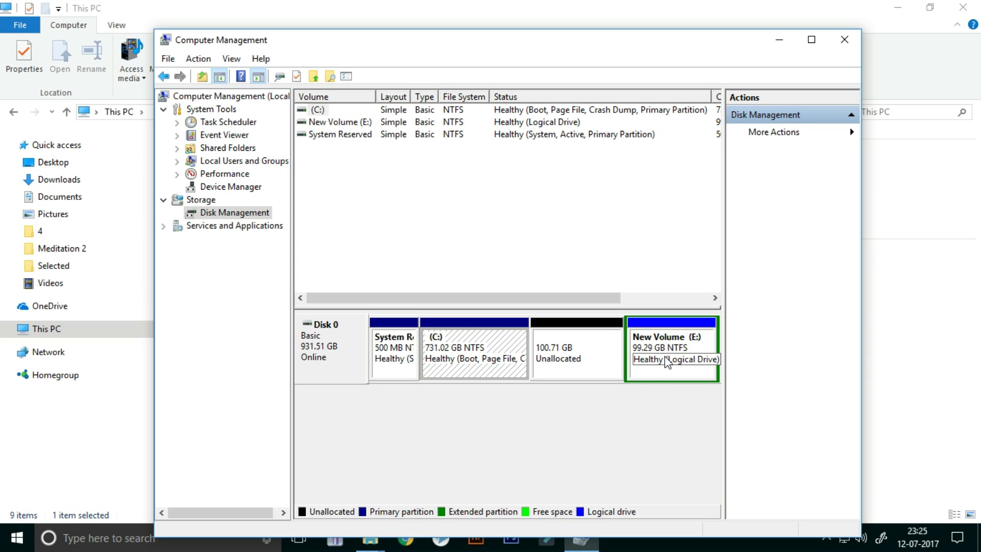
{"action": "left_click", "coordinate": [680, 349]}
{"action": "right_click", "coordinate": [679, 348]}
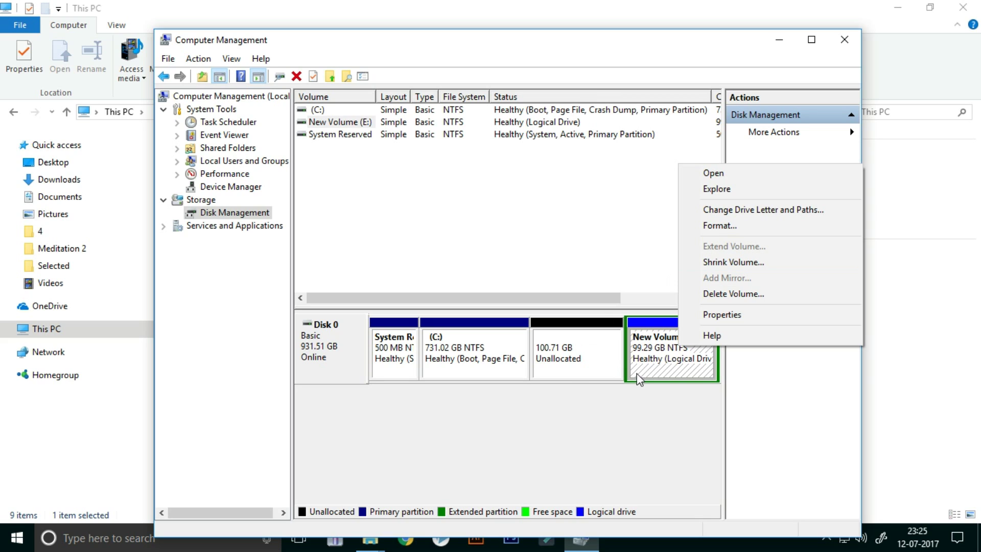
{"action": "left_click", "coordinate": [566, 367]}
{"action": "left_click", "coordinate": [480, 351]}
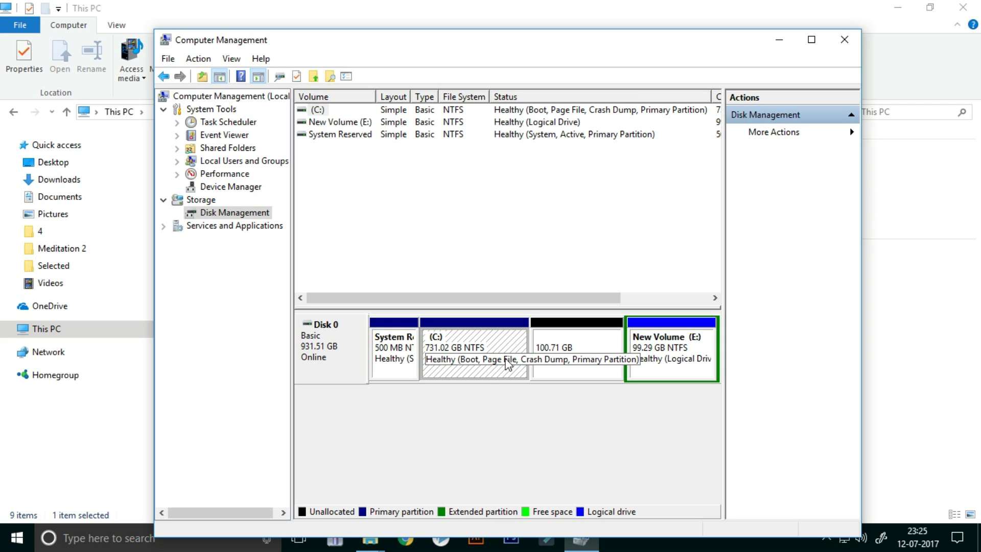
{"action": "left_click", "coordinate": [565, 370]}
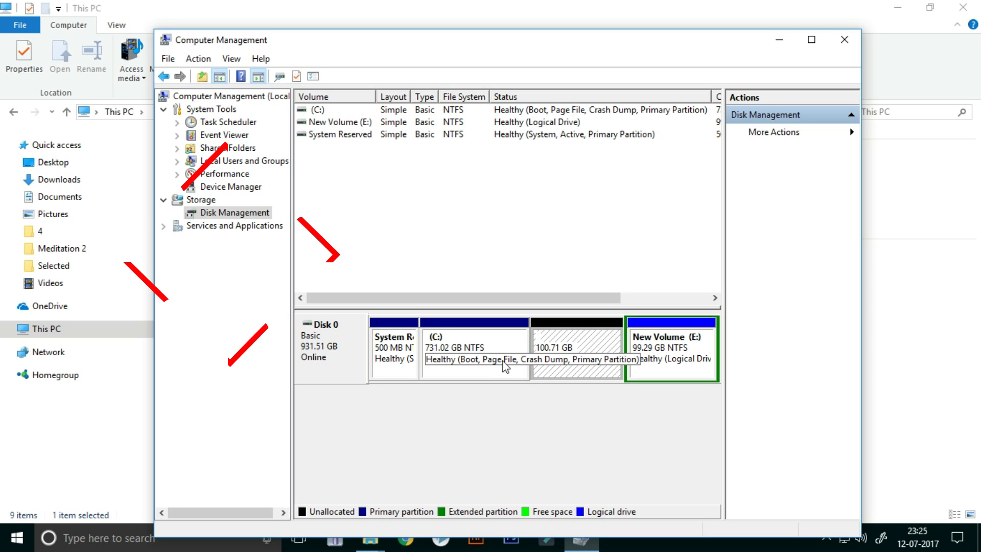
{"action": "left_click", "coordinate": [559, 375]}
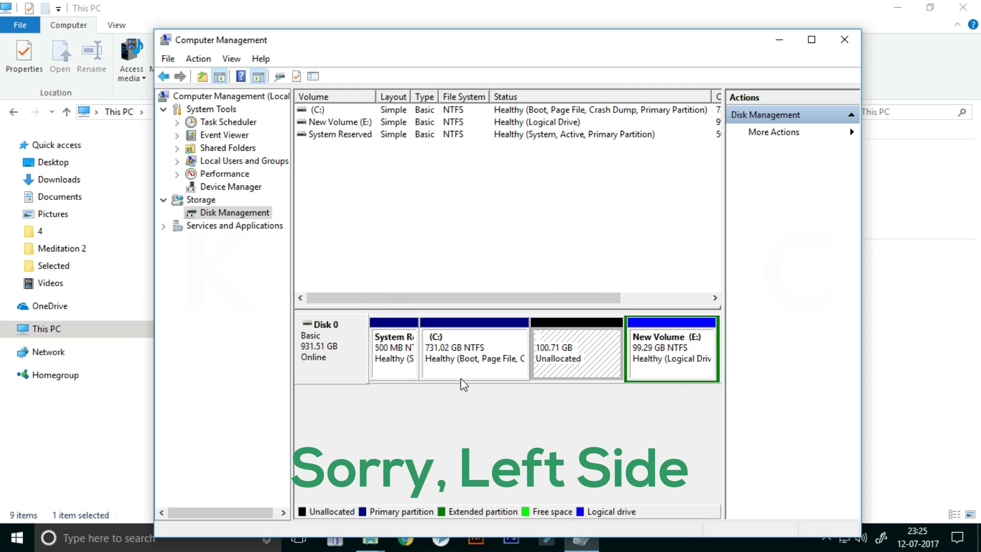
{"action": "left_click", "coordinate": [671, 373]}
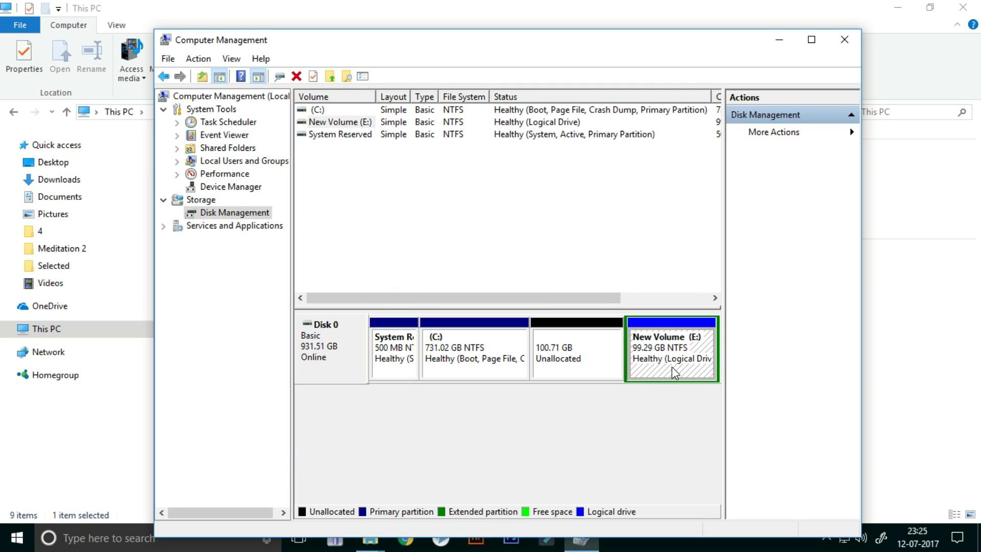
{"action": "left_click", "coordinate": [590, 360]}
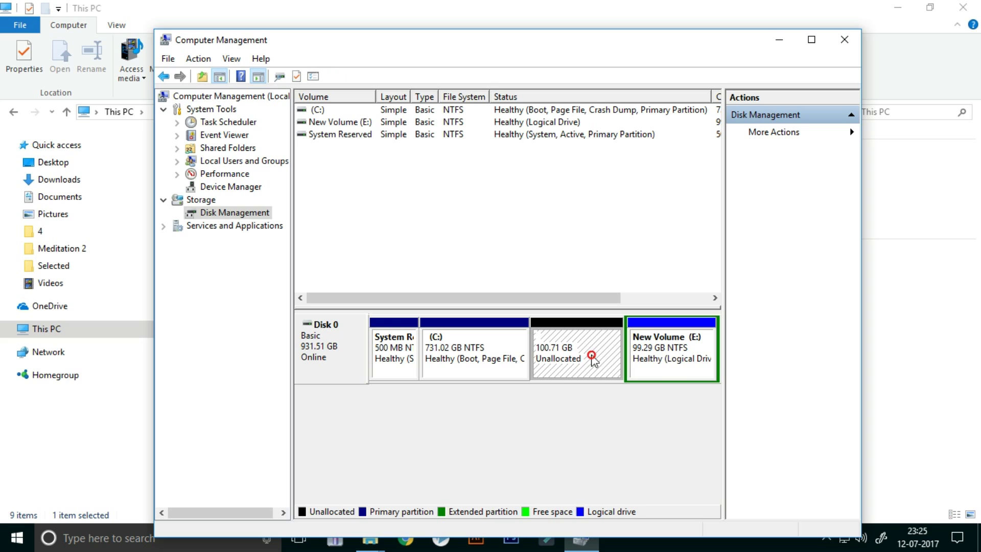
{"action": "left_click", "coordinate": [667, 373]}
{"action": "left_click", "coordinate": [584, 365]}
{"action": "left_click", "coordinate": [683, 355]}
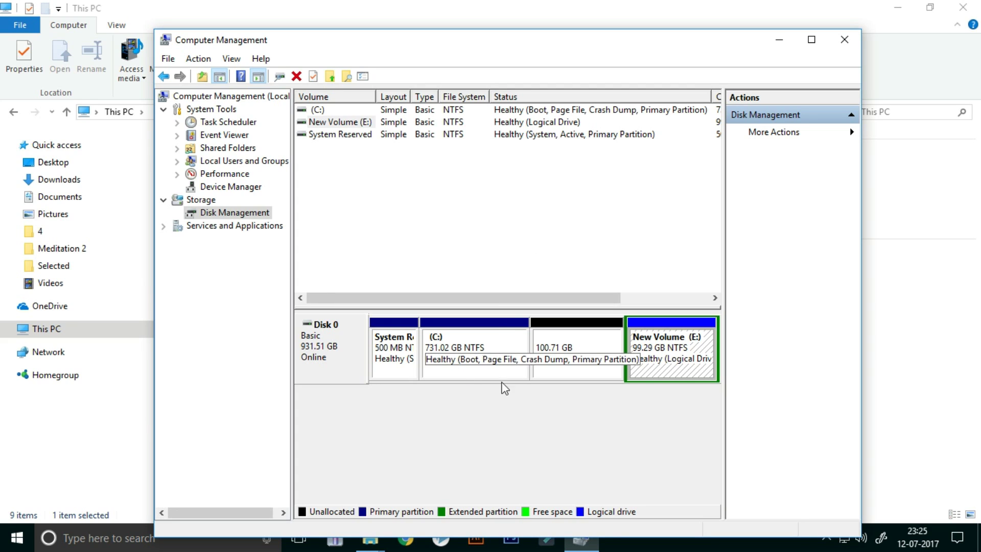
- Extend C: by all 103121 MB of unallocated space, bringing it to 831.73 GB
{"action": "right_click", "coordinate": [485, 349]}
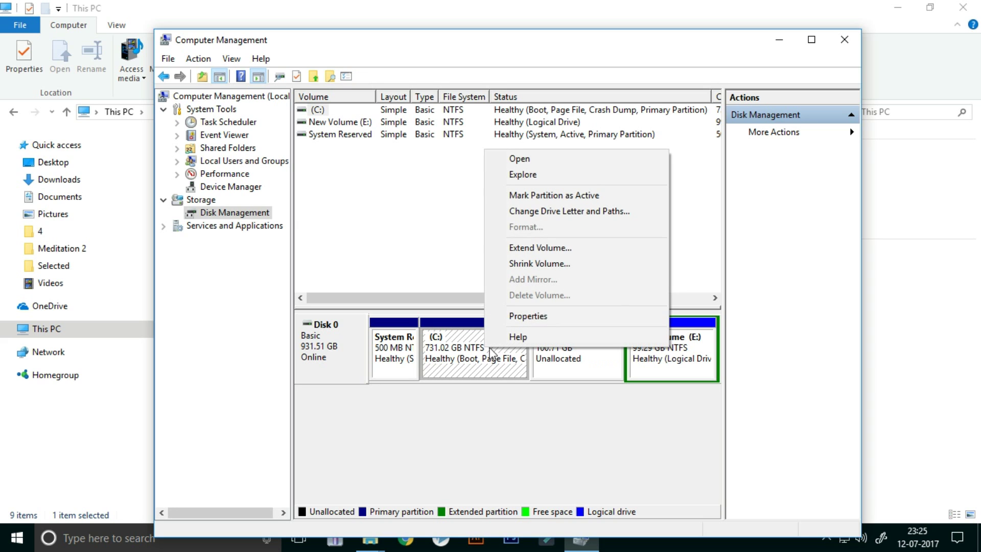
{"action": "left_click", "coordinate": [538, 247]}
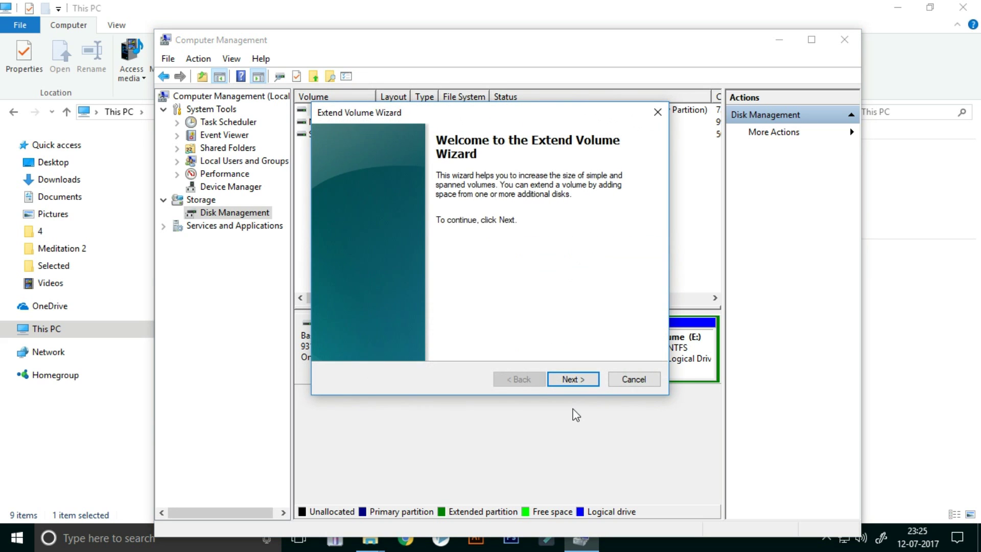
{"action": "left_click", "coordinate": [567, 380]}
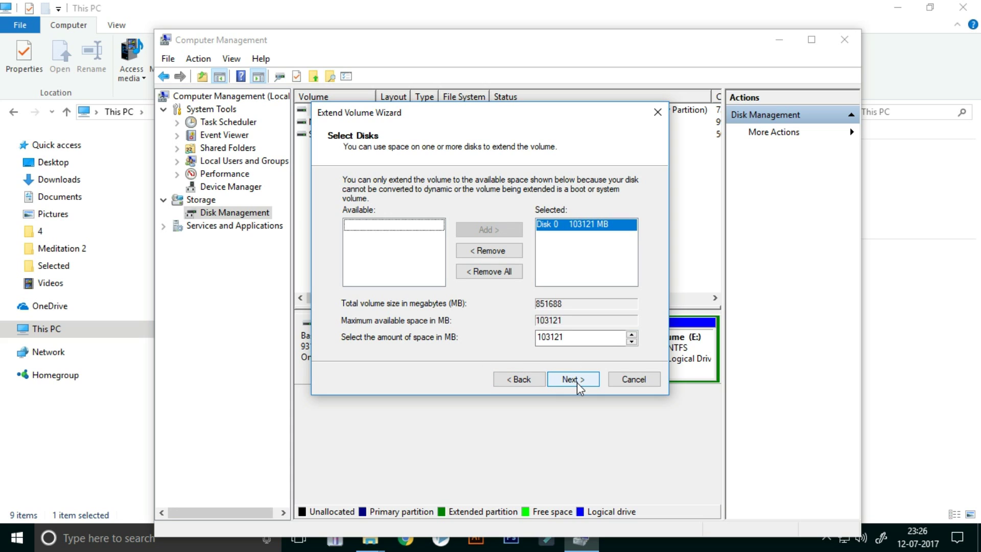
{"action": "left_click", "coordinate": [580, 388]}
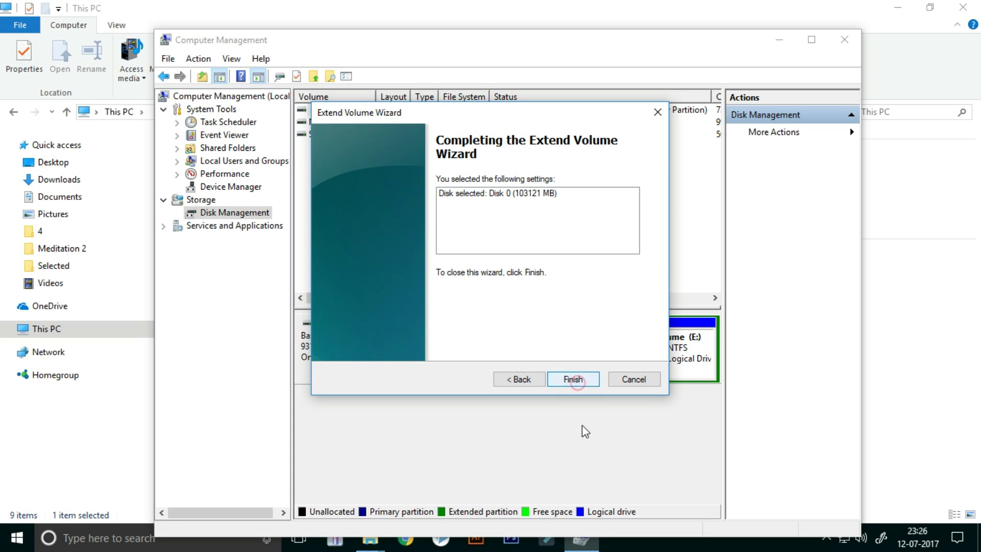
{"action": "left_click", "coordinate": [577, 380]}
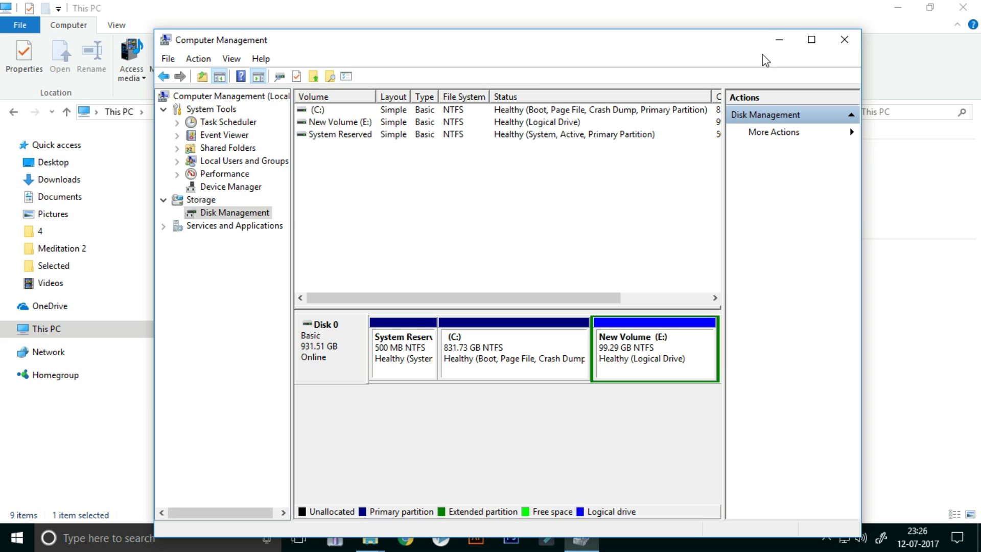
- Close Computer Management and refresh This PC to confirm C: shows 769 GB free of 831 GB
{"action": "left_click", "coordinate": [844, 40]}
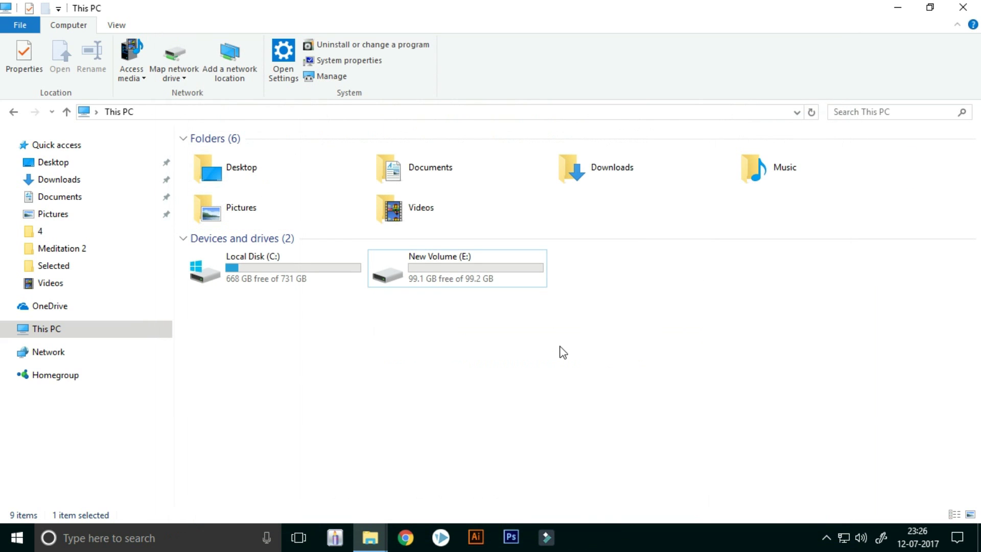
{"action": "right_click", "coordinate": [312, 327]}
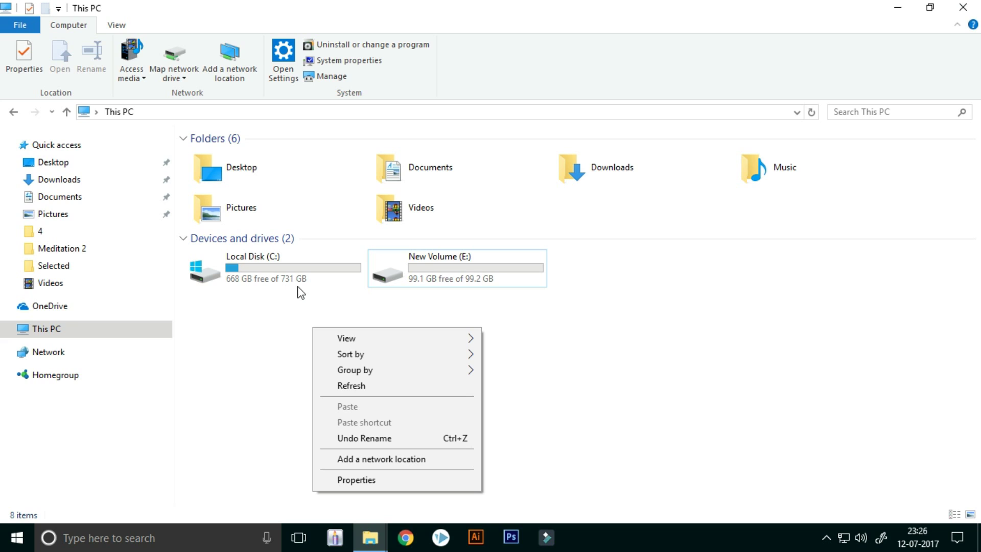
{"action": "left_click", "coordinate": [356, 390]}
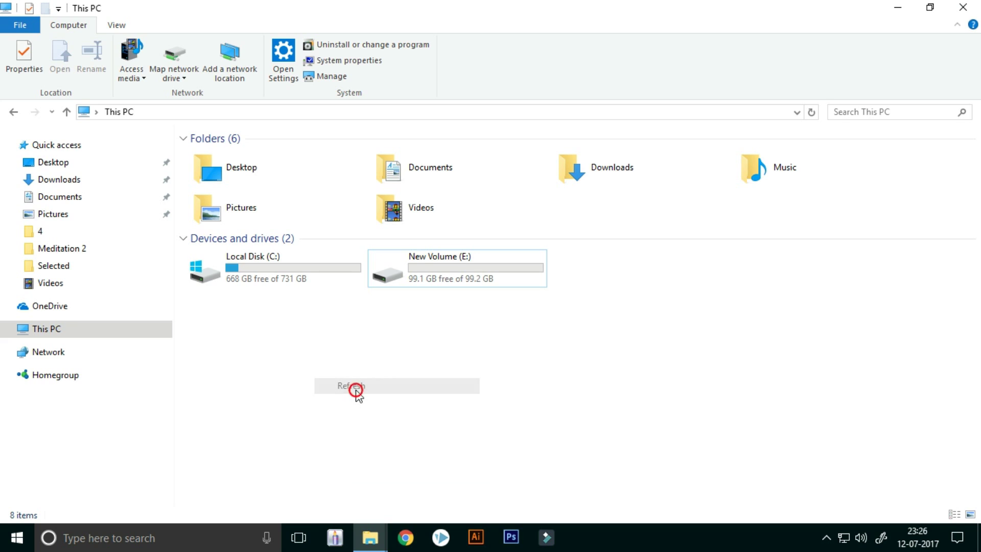
{"action": "left_click", "coordinate": [286, 283]}
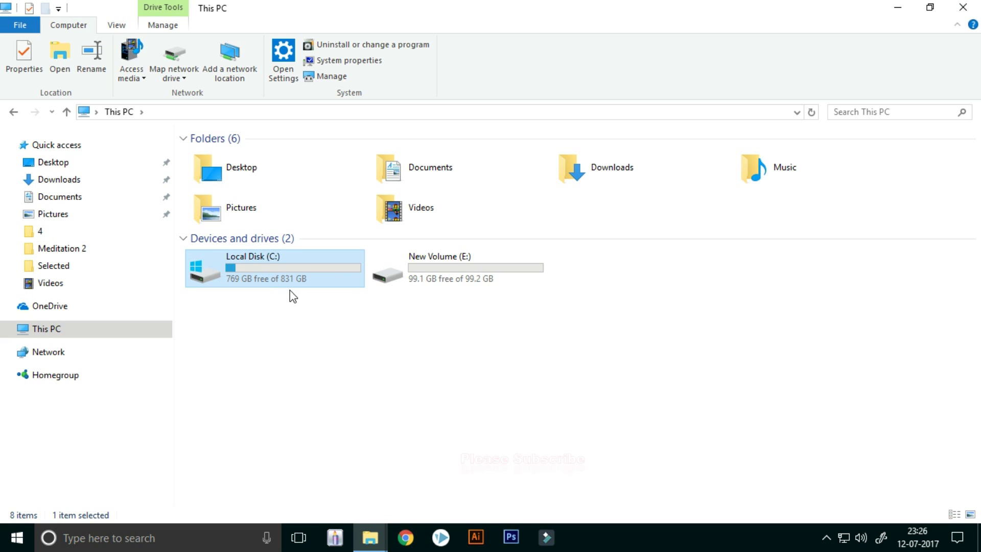
{"action": "left_click", "coordinate": [289, 323]}
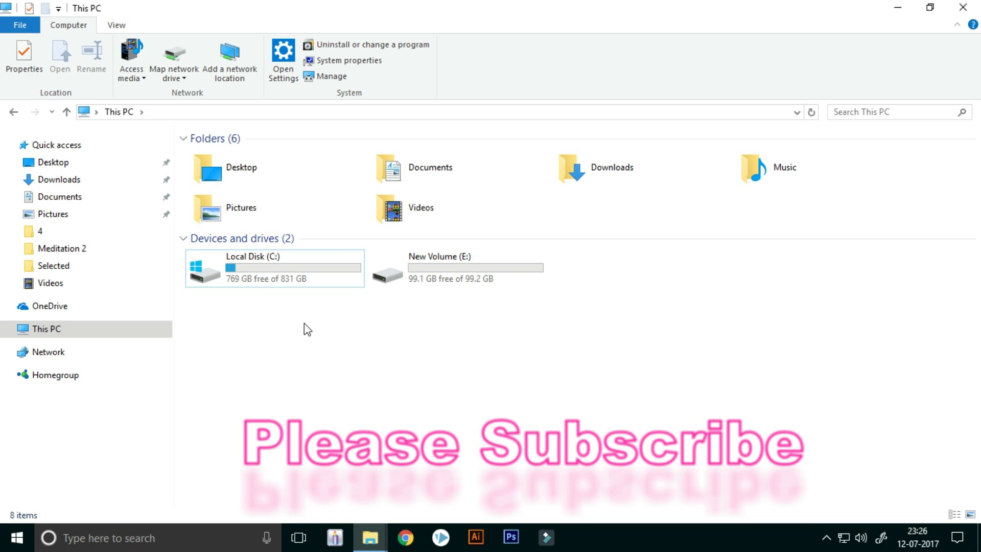